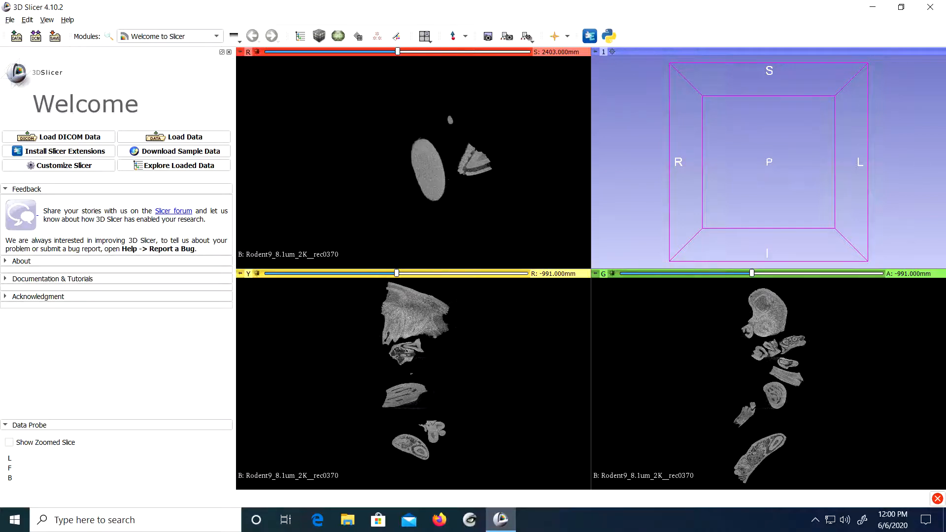
Open the Volumes module and expand the volume information of the loaded Rodent9 scan
left_click(150, 40)
left_click(161, 211)
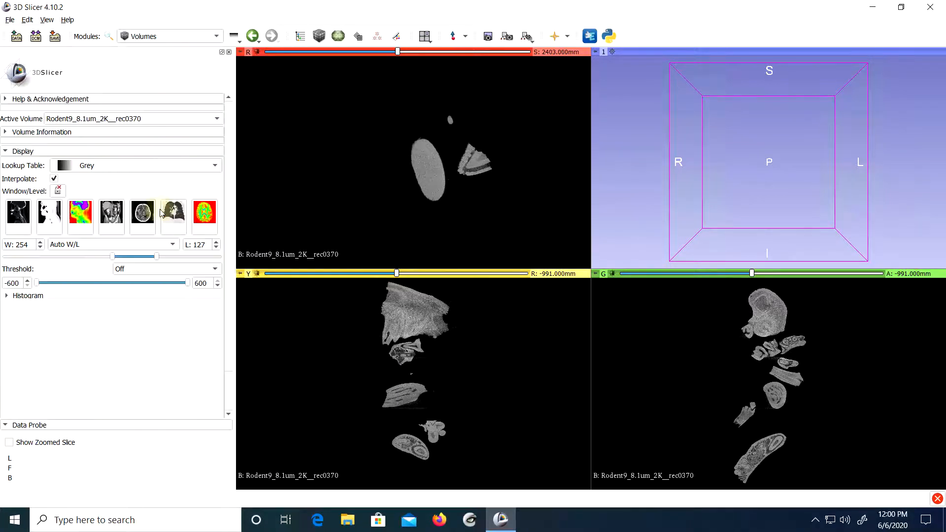
left_click(69, 133)
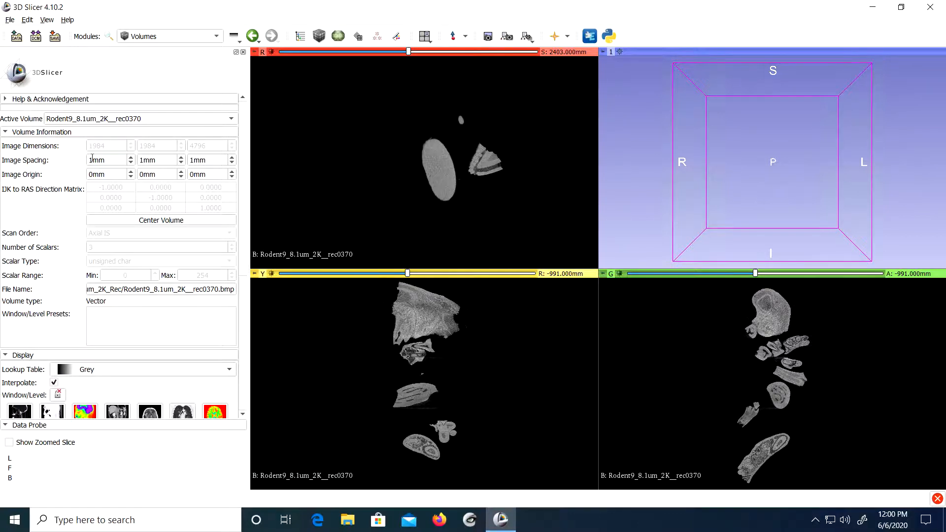
Set the volume's image spacing to 0.0081 mm along all three axes
left_click(117, 159)
double_click(118, 161)
type("0.00")
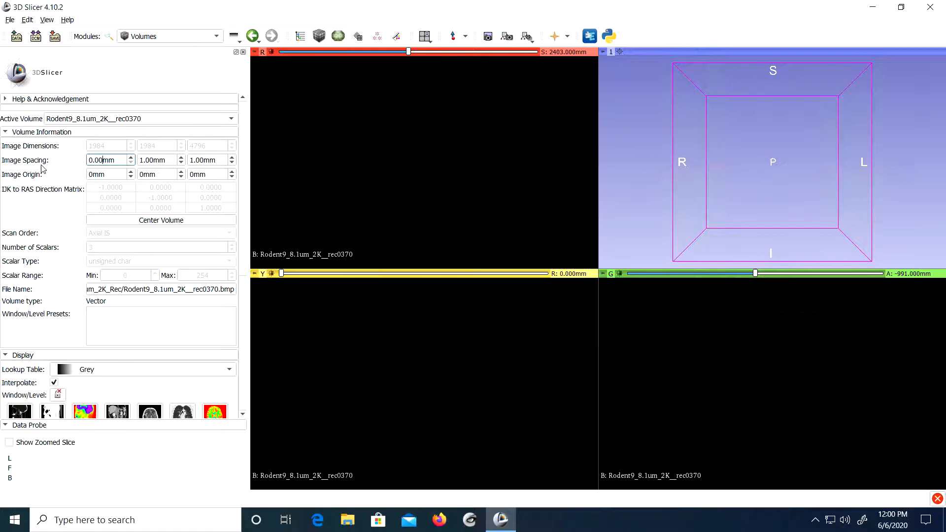
type("81")
key("Return")
key("ctrl+c")
key("Tab")
key("ctrl+v")
key("Tab")
key("ctrl+v")
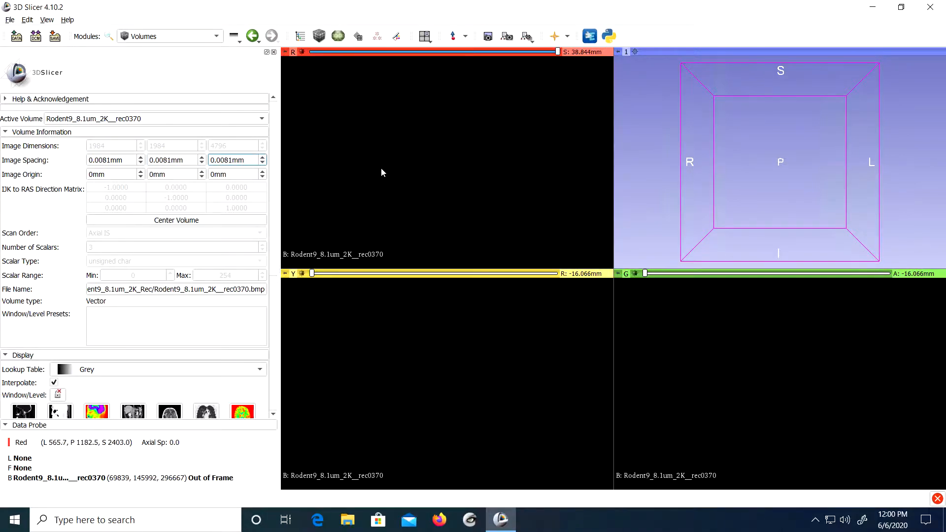
Fit the red, yellow and green slice views to the rescaled volume
left_click(301, 52)
left_click(302, 273)
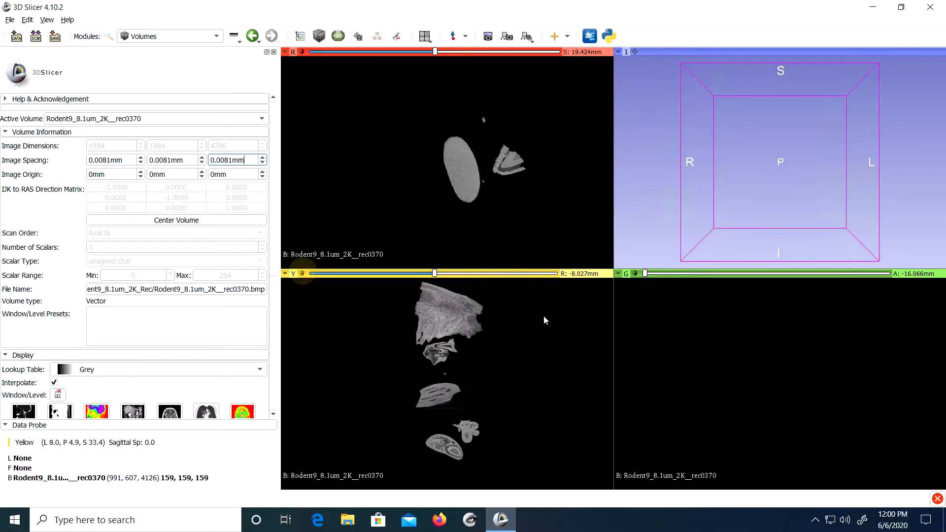
left_click(635, 274)
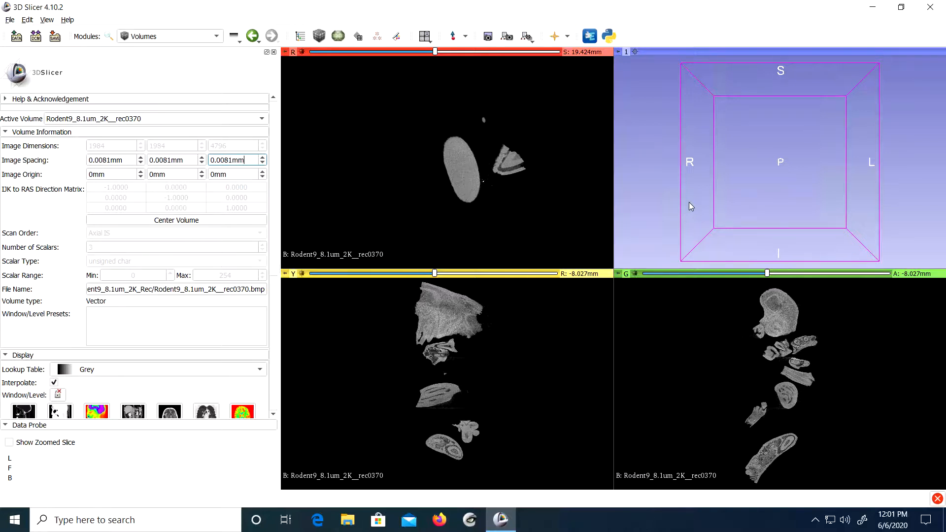
Open the Vector to Scalar Volume module and choose Rodent9_8.1um_2K__rec0370 as the input vector volume
left_click(165, 39)
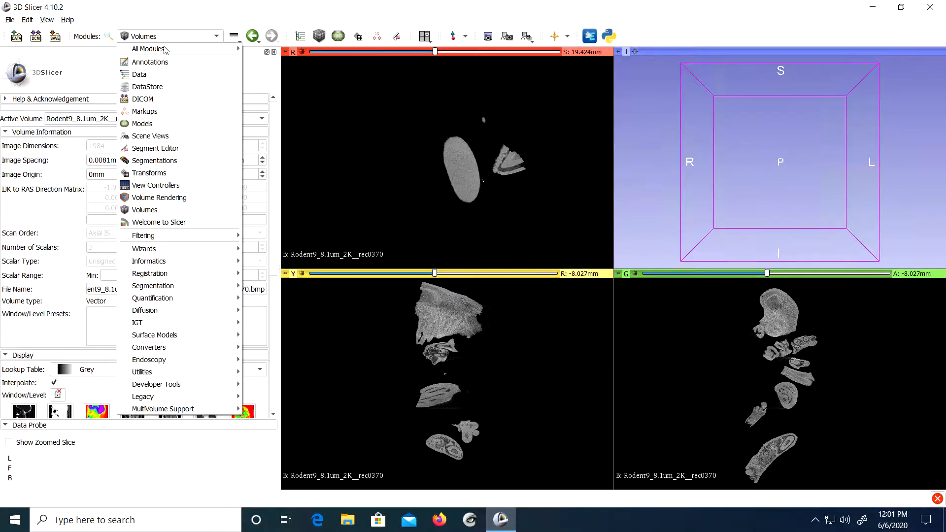
mouse_move(165, 50)
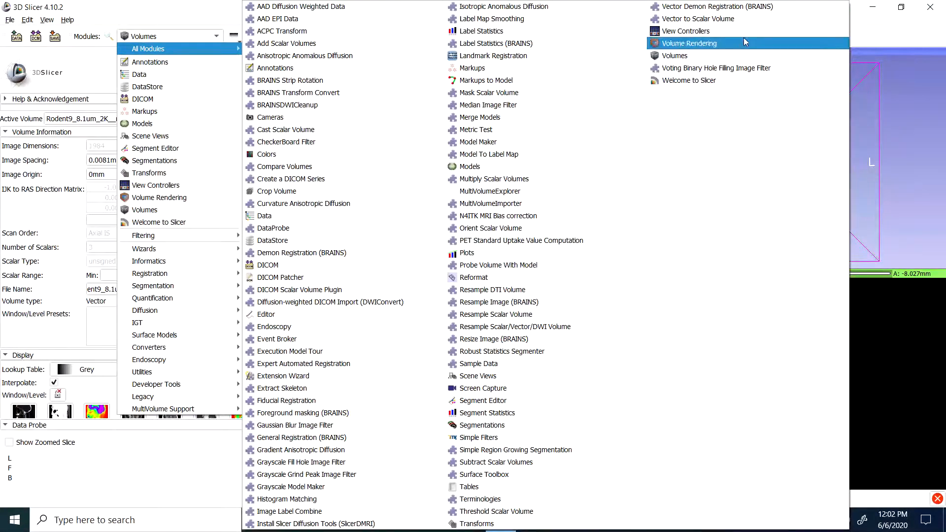
left_click(756, 19)
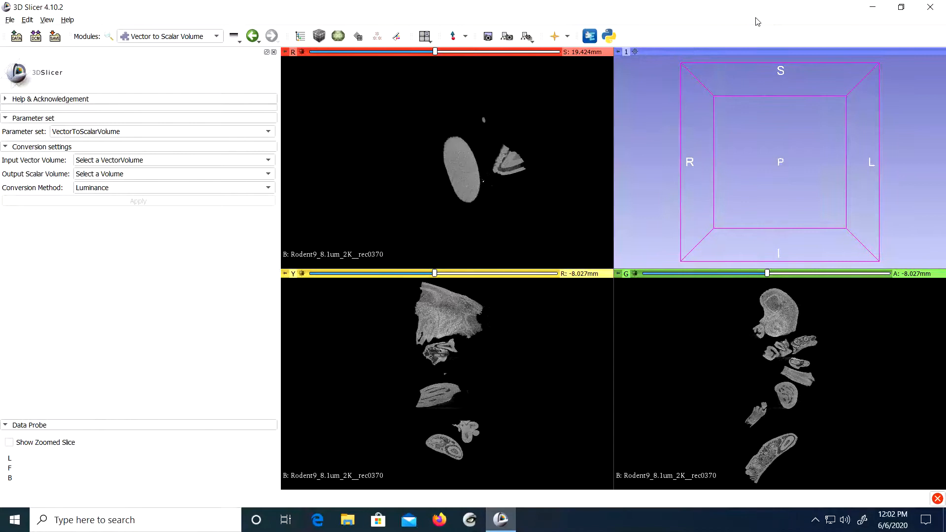
left_click(146, 164)
left_click(145, 171)
Create an output scalar volume named Rodent9_8.1um_Scalar and run the conversion with the Luminance method
left_click(137, 174)
left_click(140, 201)
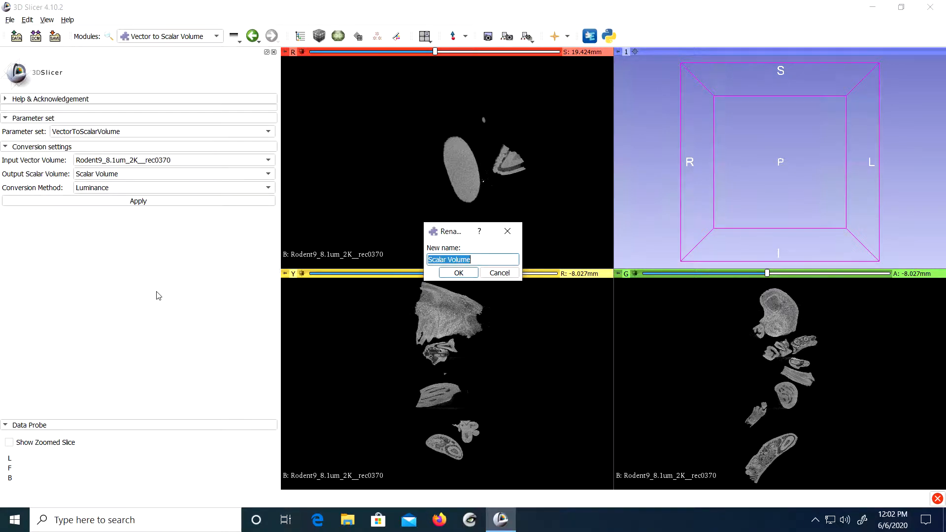
type("Rodent9_8.1um_")
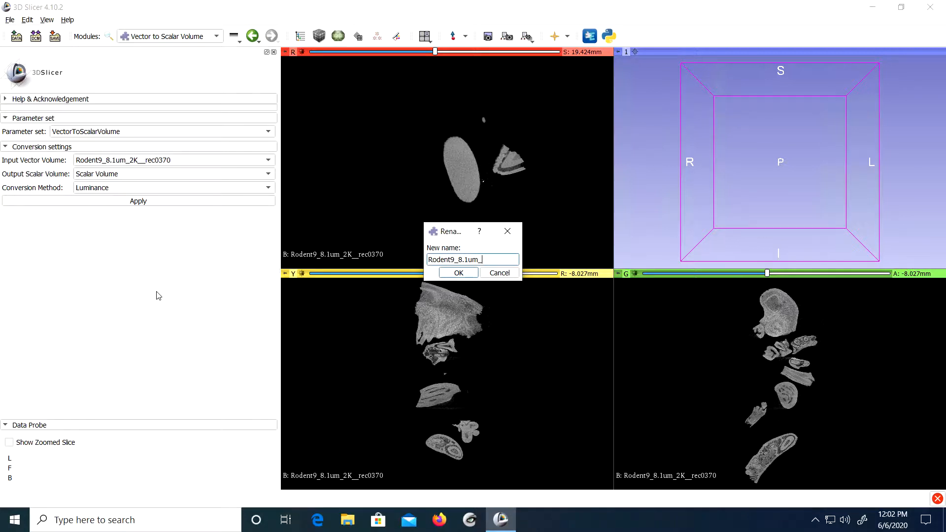
type("Scalar")
left_click(458, 273)
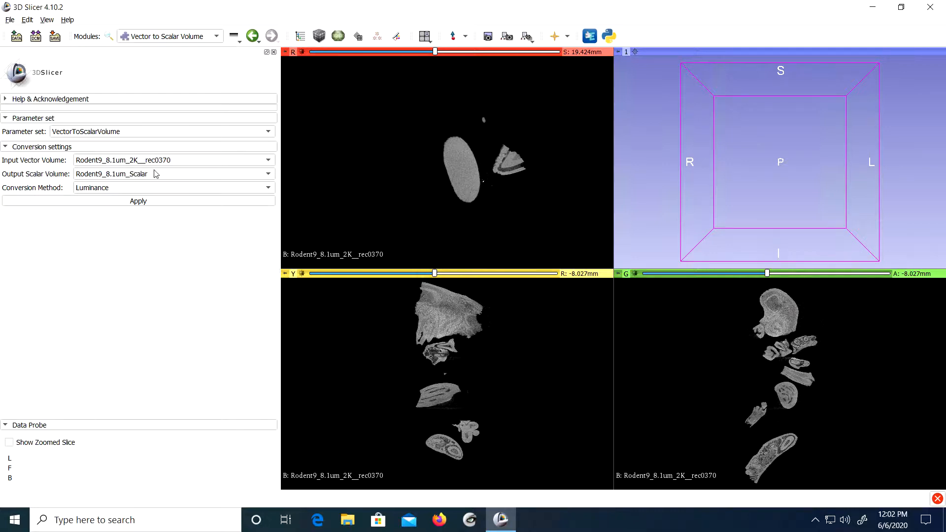
left_click(120, 202)
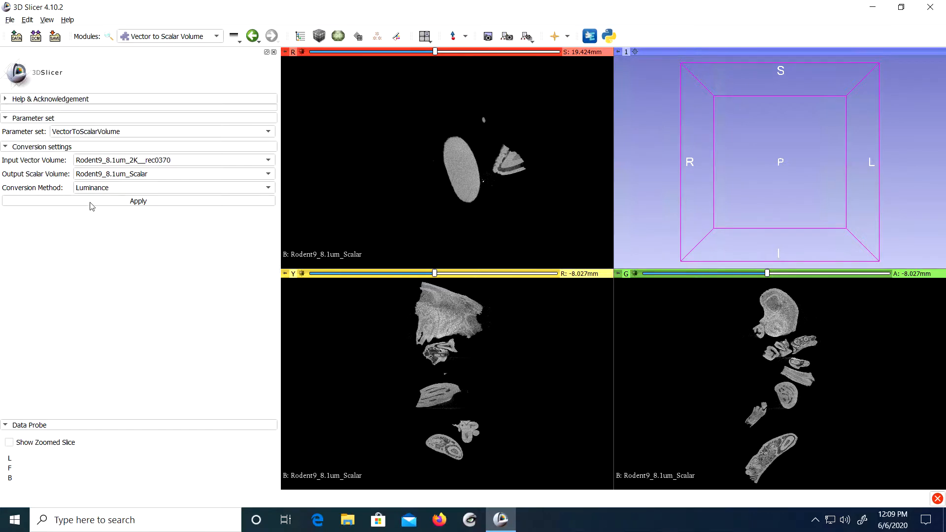
Prepare to save only Rodent9_8.1um_Scalar.nrrd to C:/Users/Public/Documents, excluding the scene and the BMP volume
left_click(55, 37)
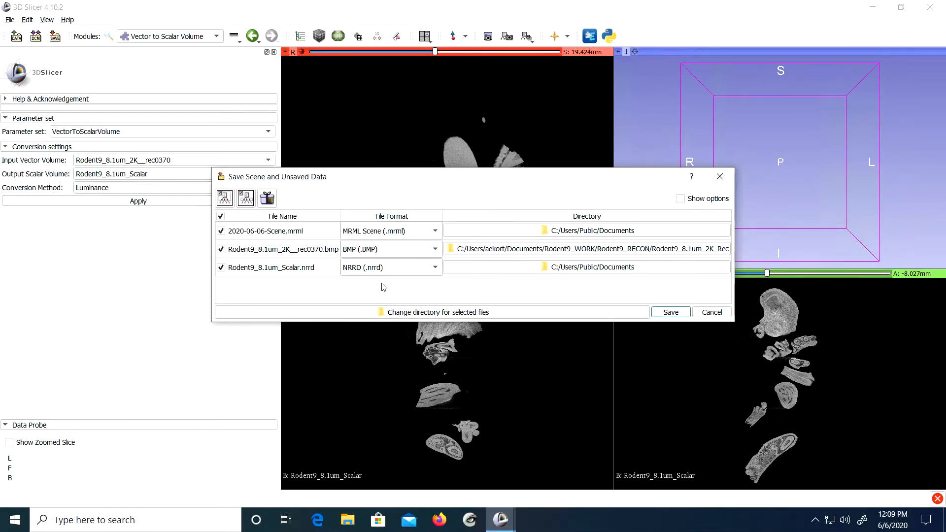
left_click(221, 249)
left_click(222, 231)
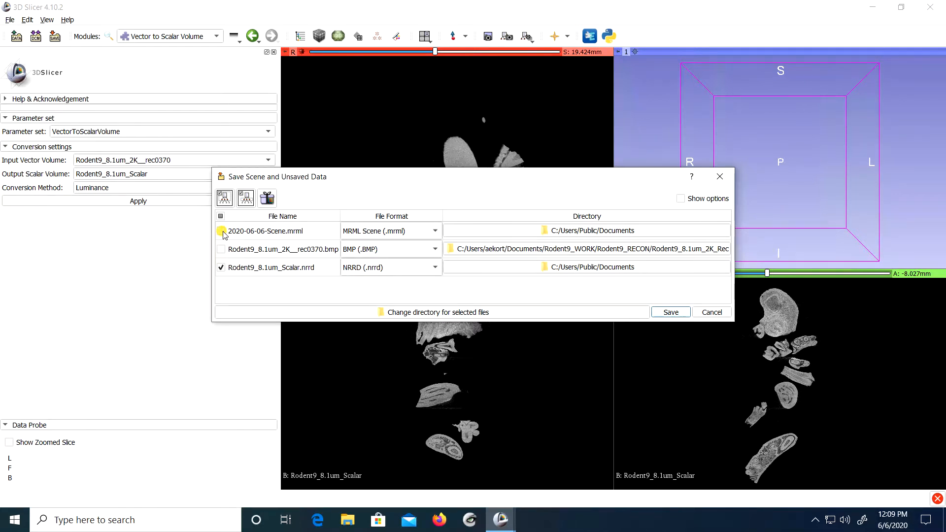
left_click(579, 270)
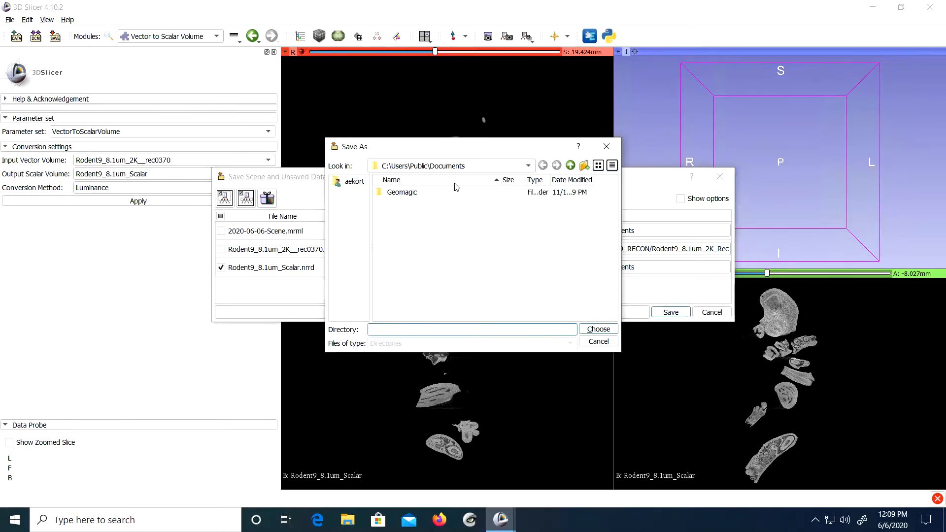
left_click(611, 332)
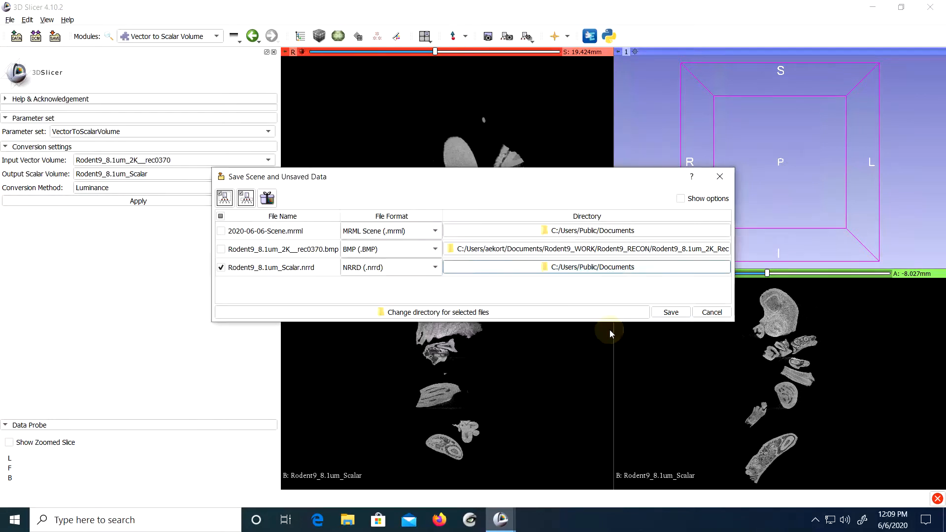